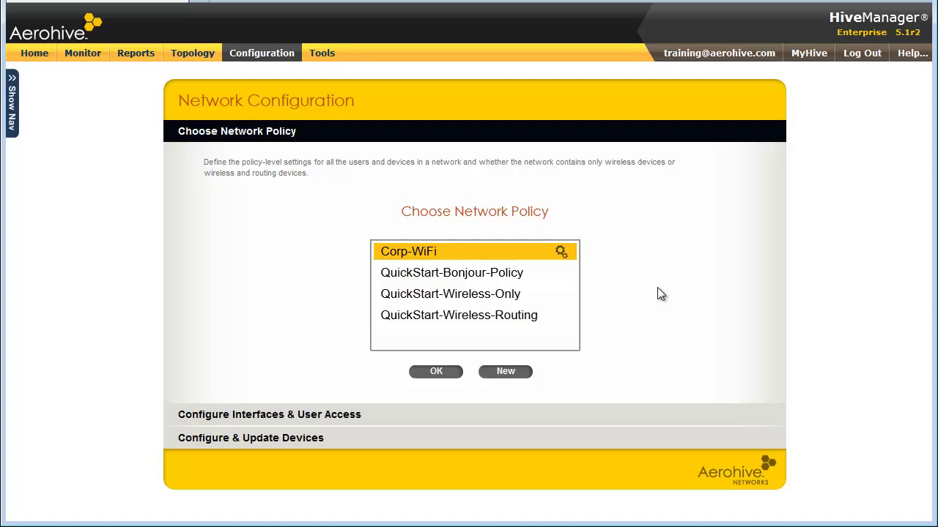
- Open the Corp-WiFi network policy and bring up its Choose SSIDs list
click(452, 373)
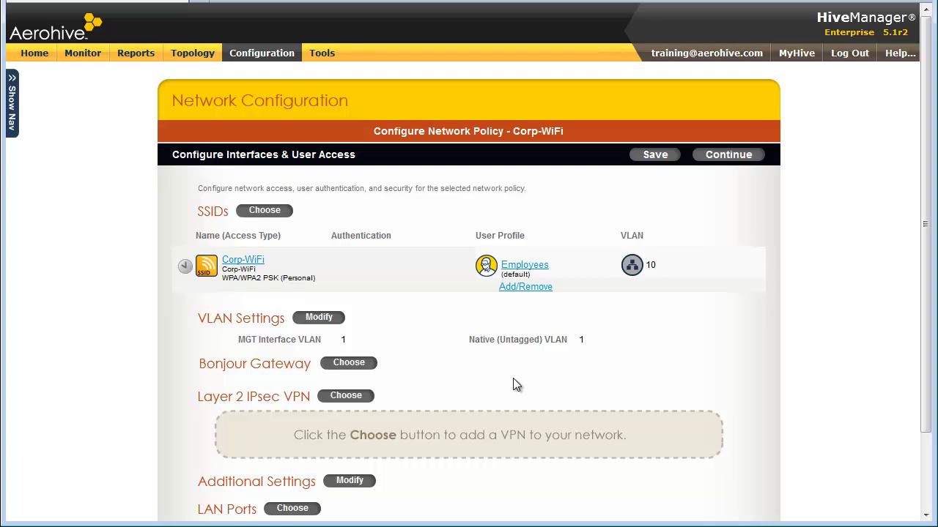
click(264, 211)
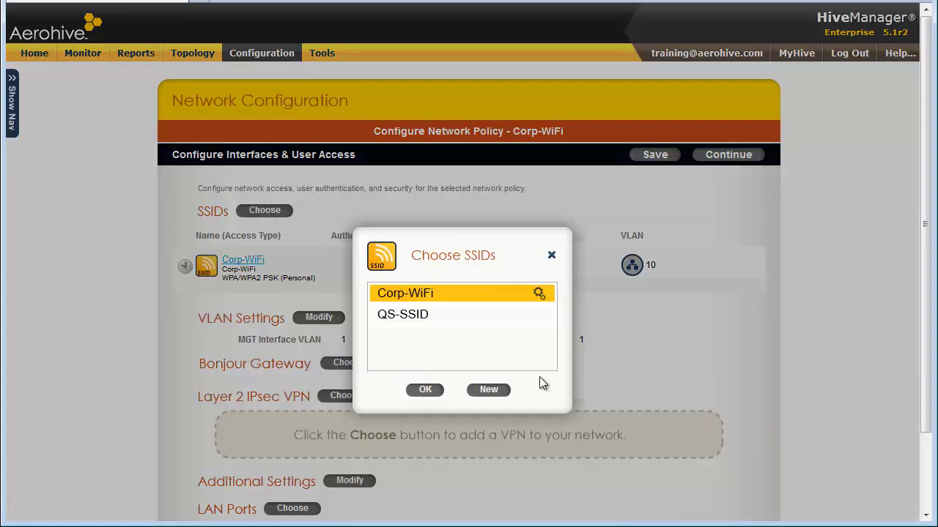
- Create a new open SSID profile 'Guest-WiFi', with SSID matching the name and Captive Web Portal enabled
click(502, 395)
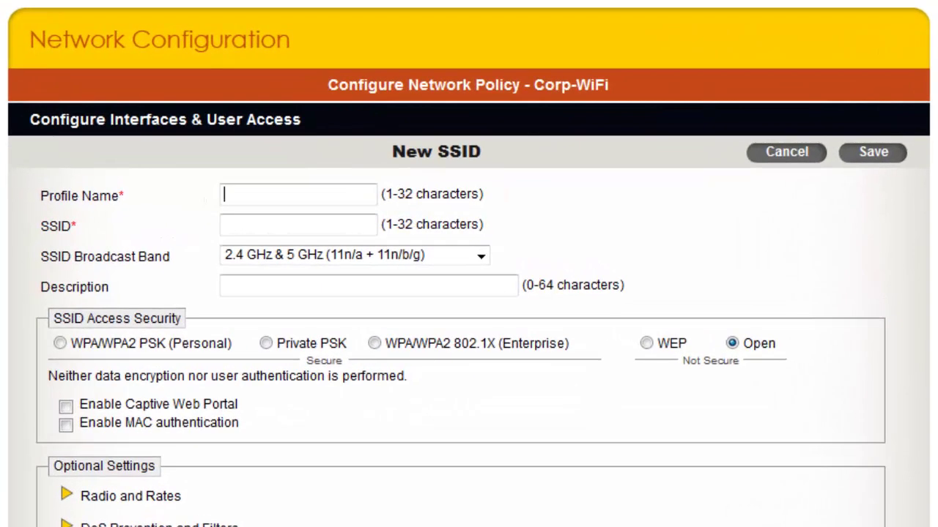
text(Guest-WiFi)
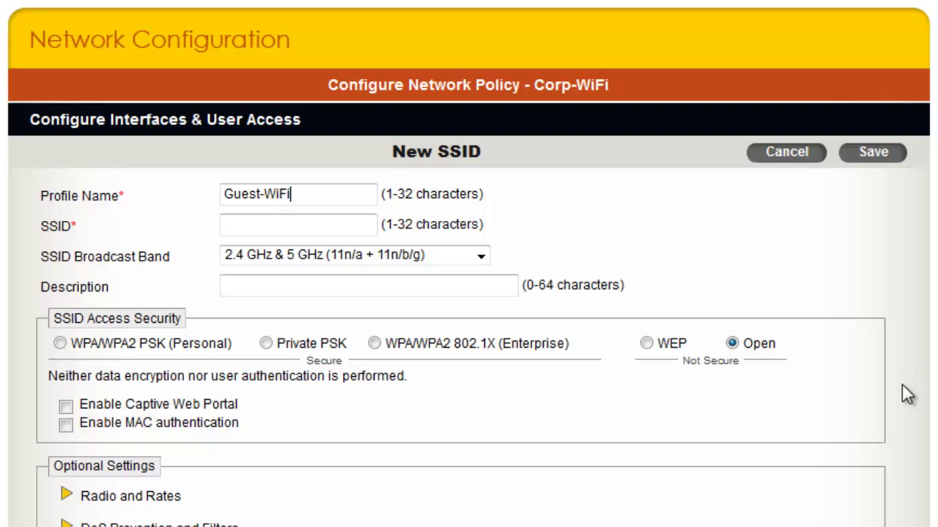
click(355, 218)
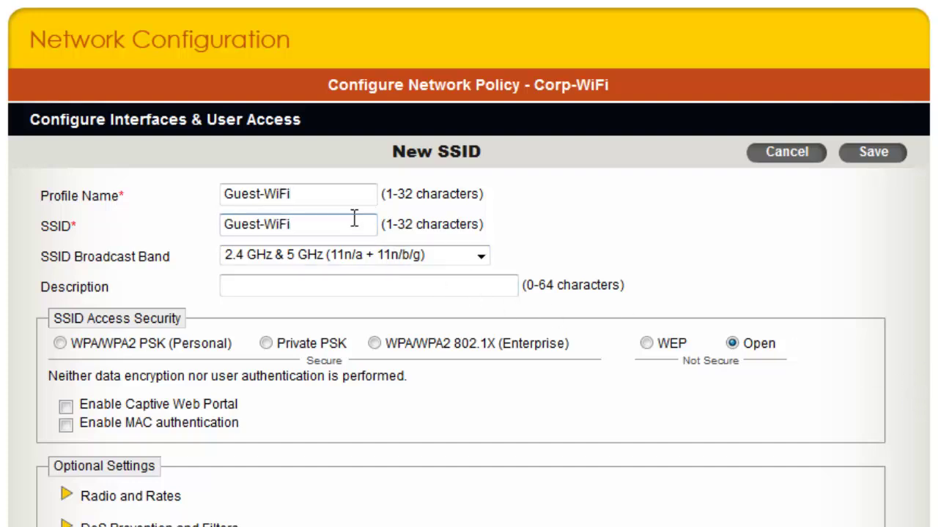
scroll(830, 377, down, 3)
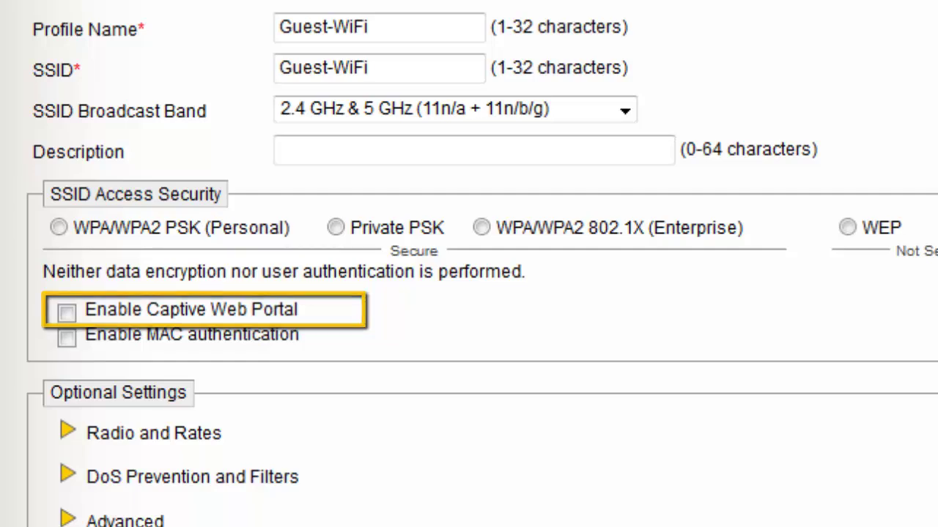
click(66, 315)
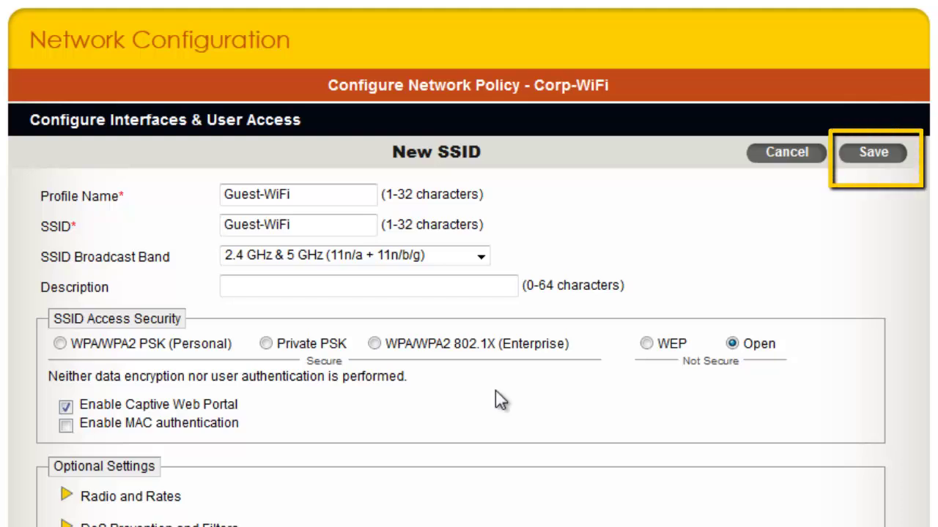
- Save the Guest-WiFi SSID and add it to Corp-WiFi's SSIDs alongside Corp-WiFi
click(850, 153)
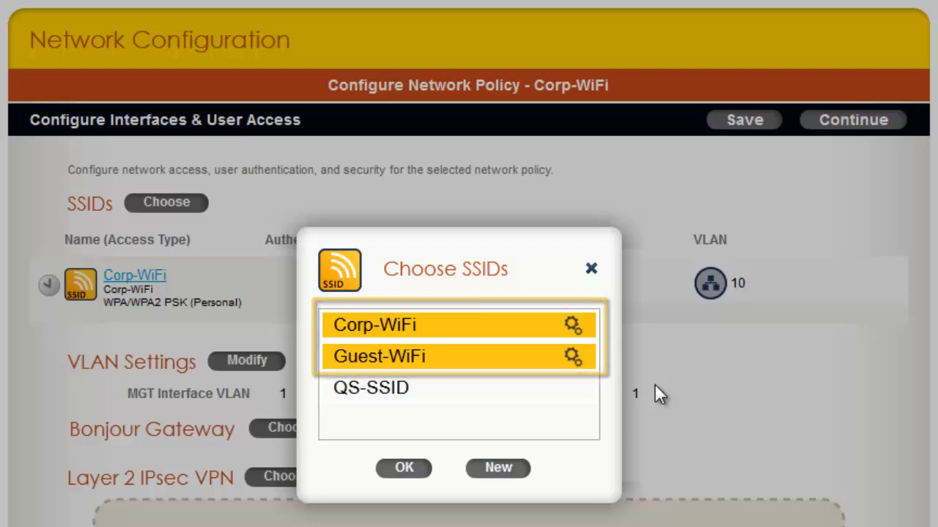
click(426, 471)
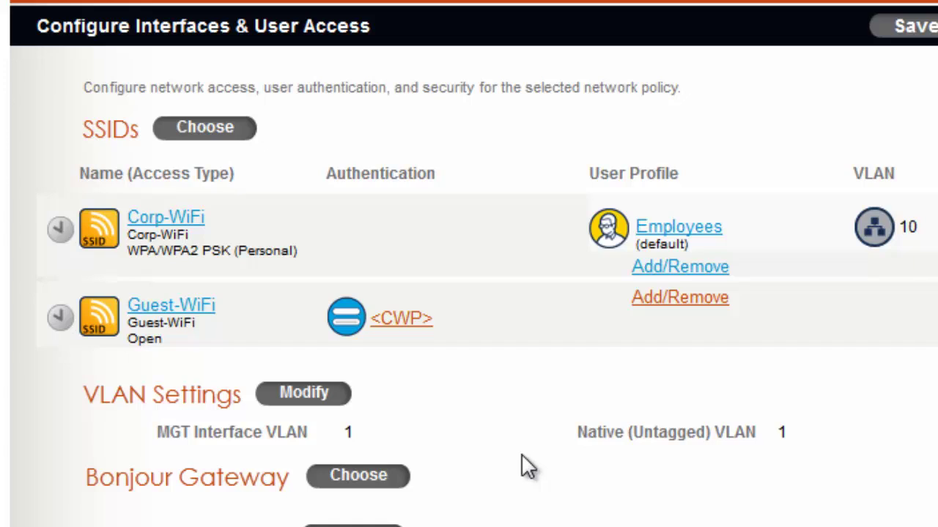
- From the Guest-WiFi row's CWP choice, begin a new captive web portal
click(420, 327)
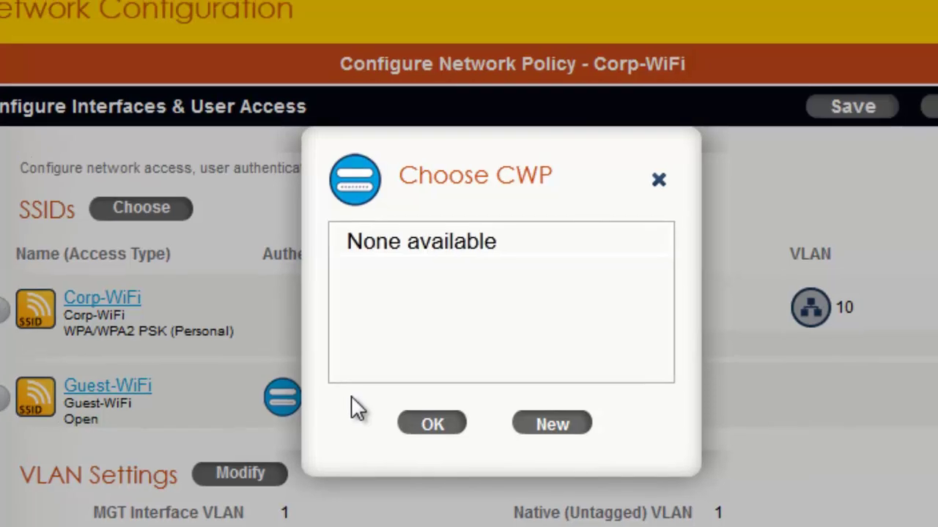
click(545, 426)
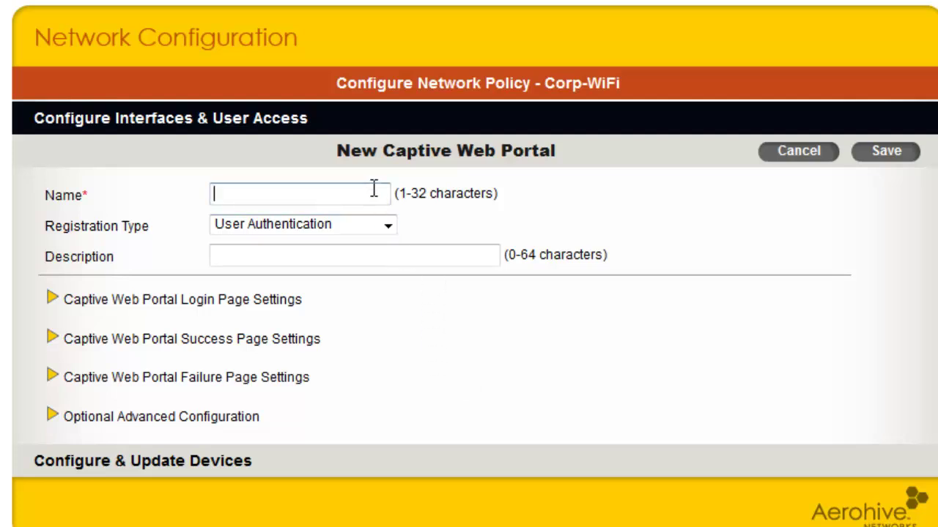
- Name the portal 'CWP-Use-Policy' and set Registration Type to Use Policy Acceptance
text(CWP-Use-P)
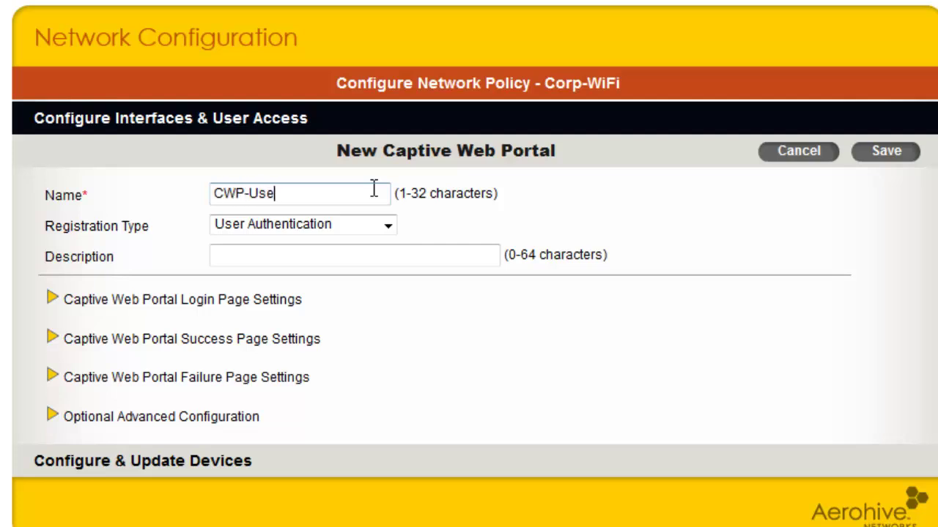
text(olicy)
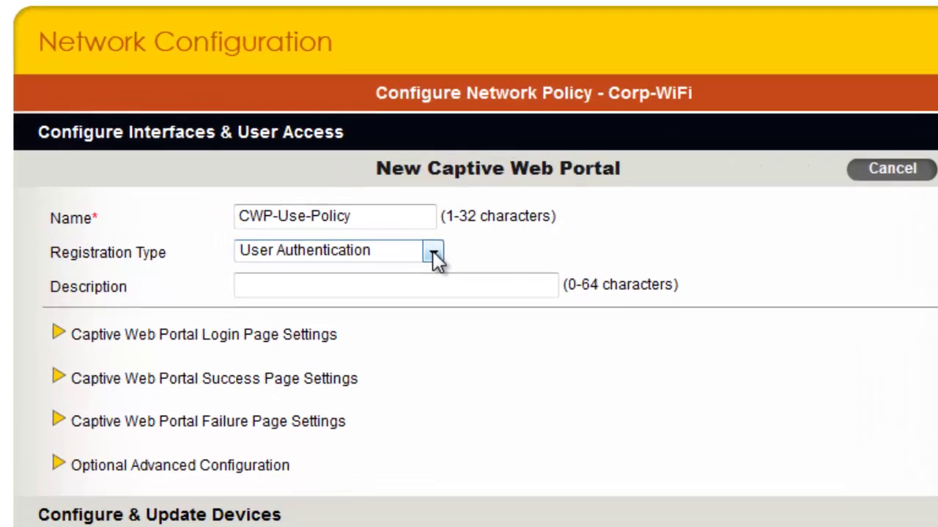
click(388, 225)
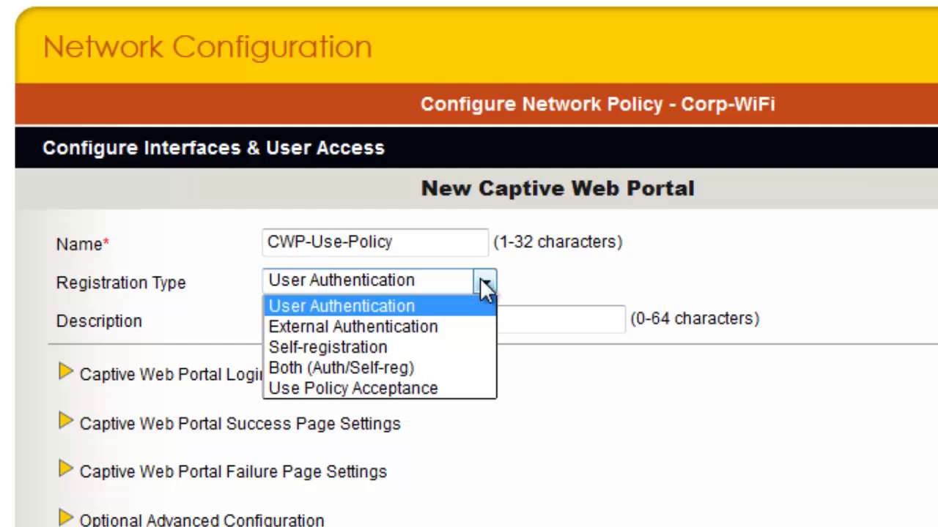
click(476, 388)
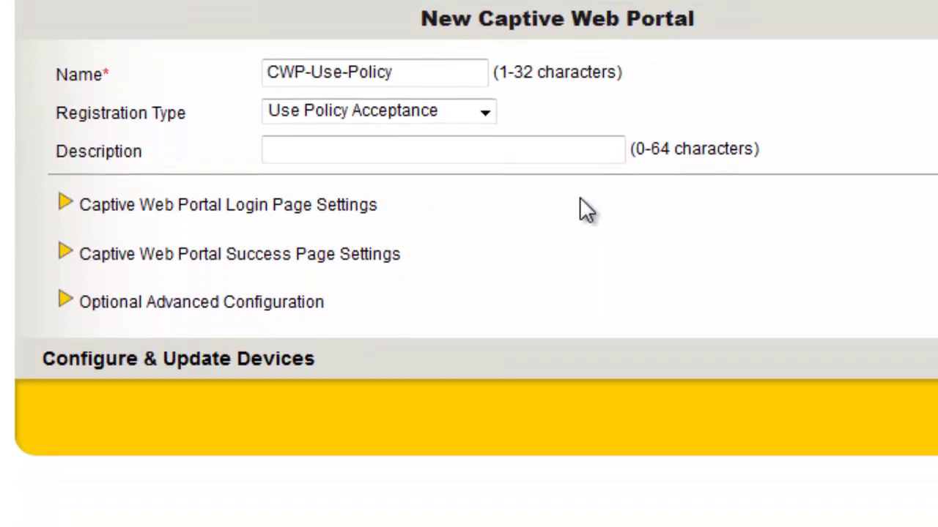
- Keep 'Modify automatically generated web pages' and open the Customize Login Page editor
click(63, 218)
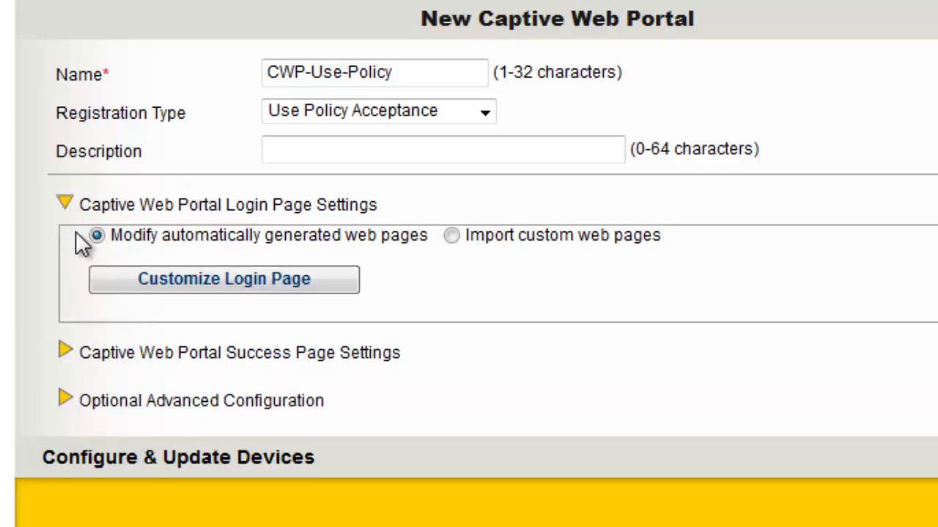
click(451, 235)
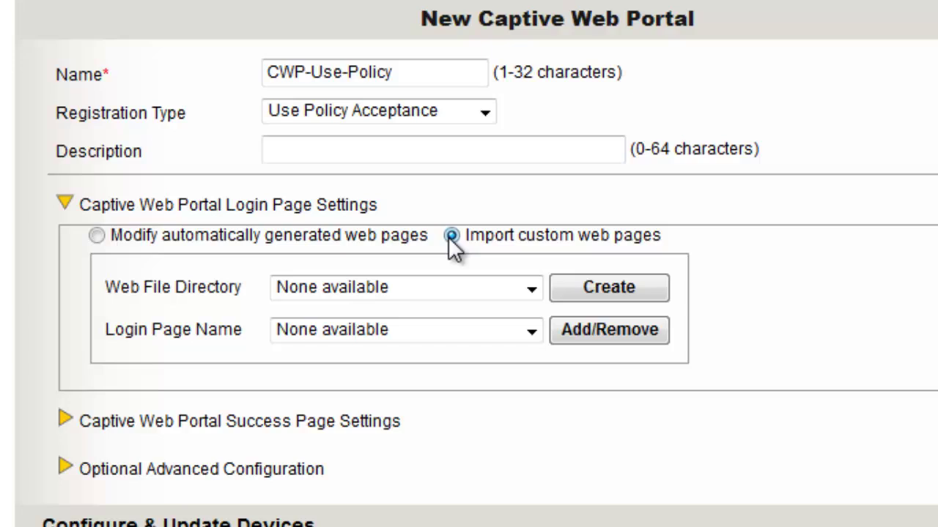
click(96, 236)
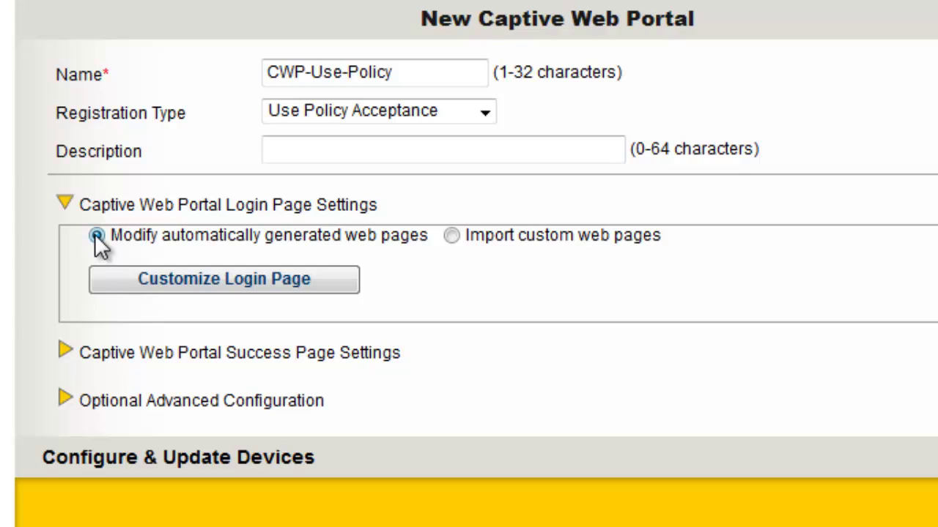
click(132, 284)
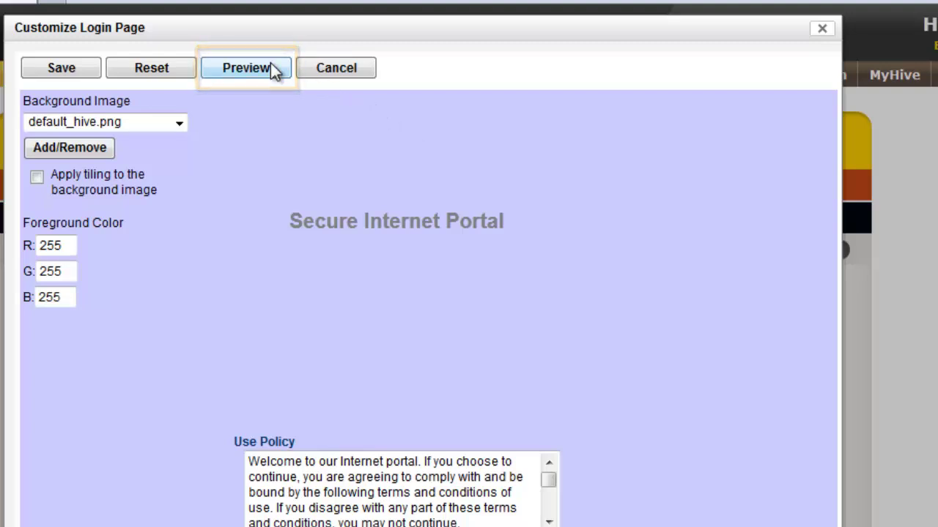
- Preview the Secure Internet Portal login page, then cancel out of the editor unchanged
click(247, 68)
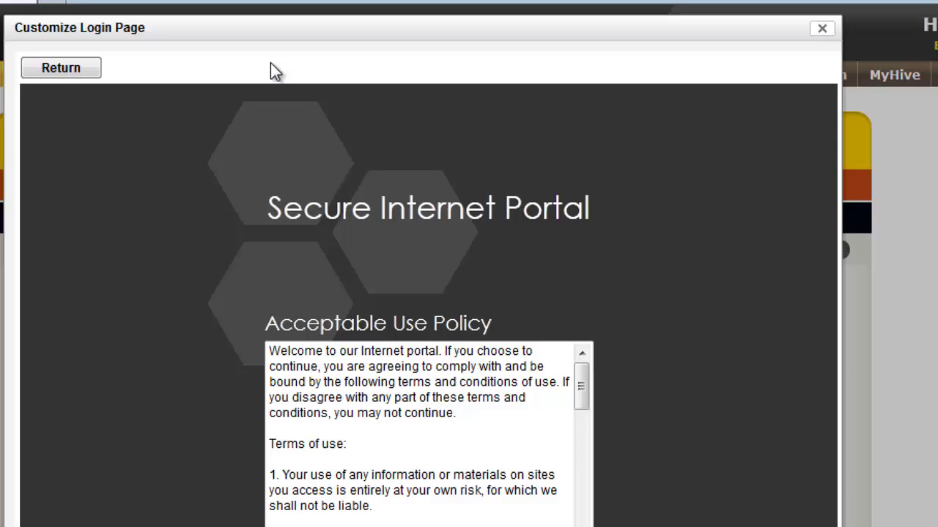
click(85, 68)
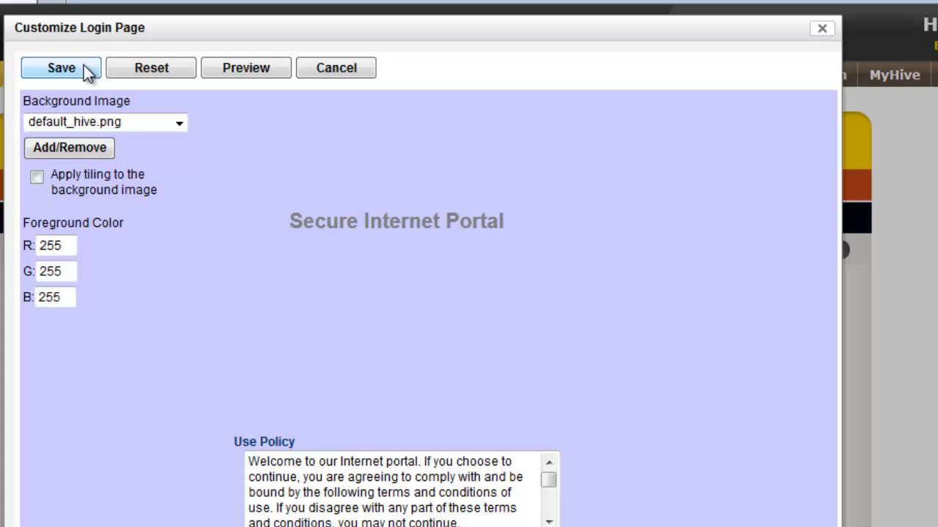
click(318, 68)
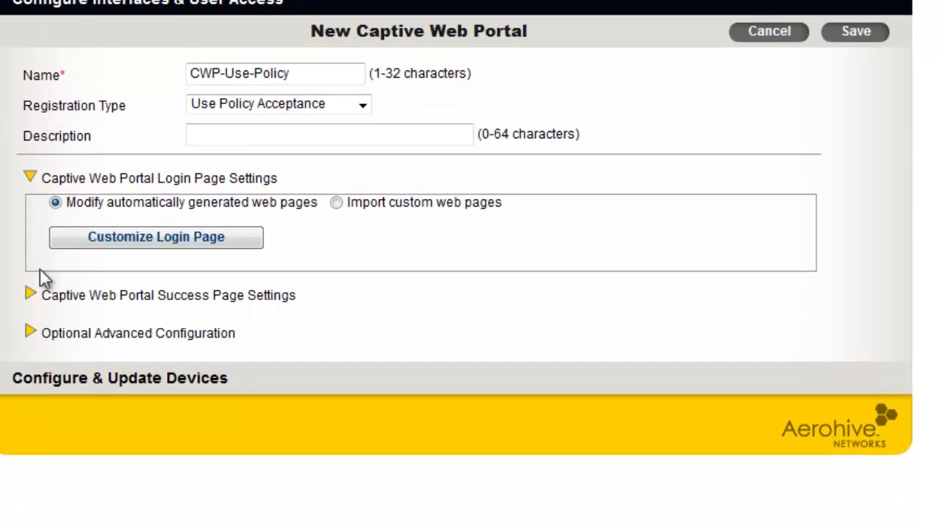
click(30, 295)
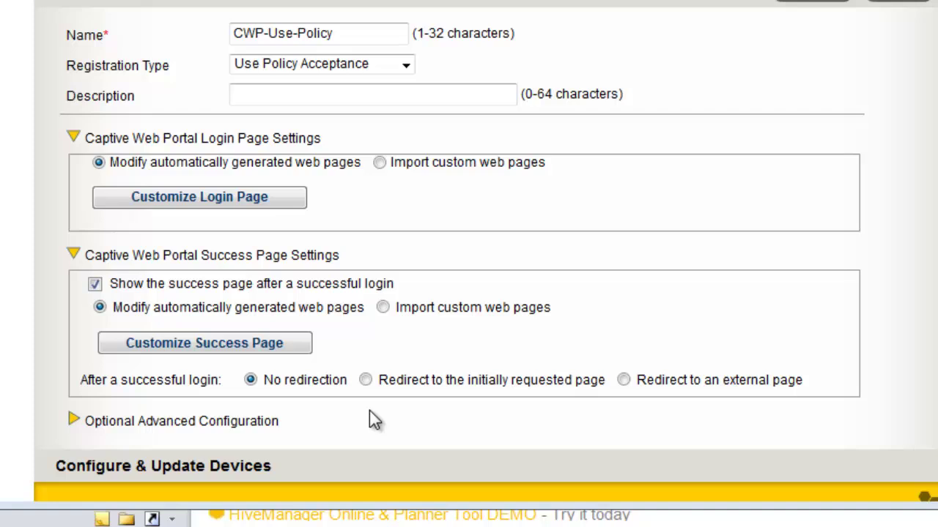
click(623, 380)
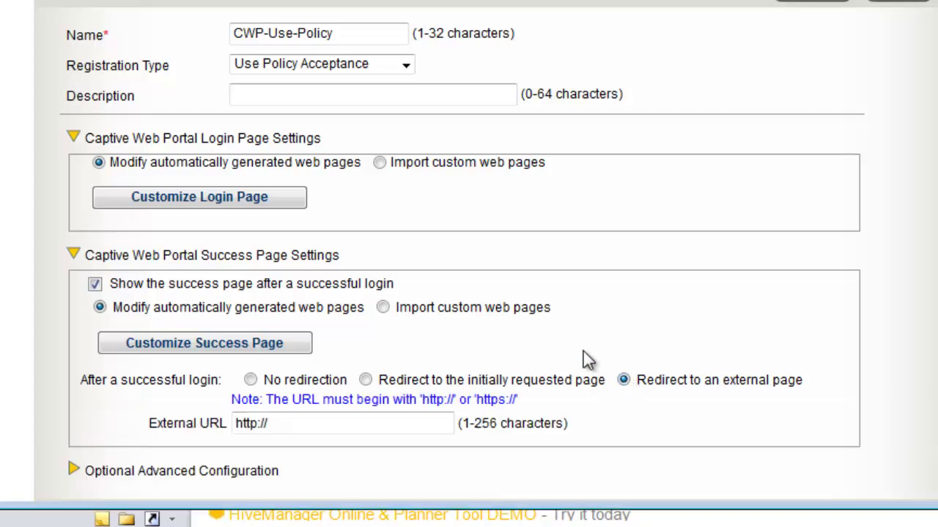
click(406, 429)
text(www.aerohive.com)
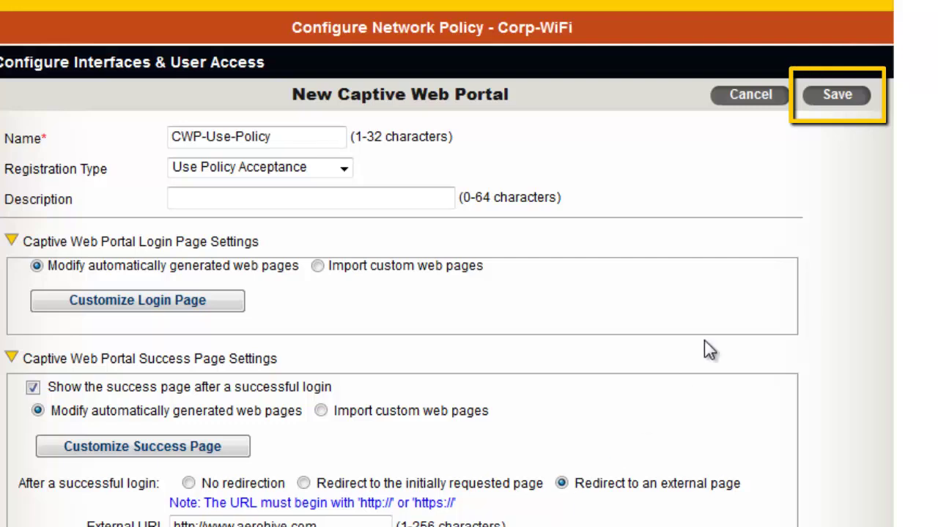
click(837, 105)
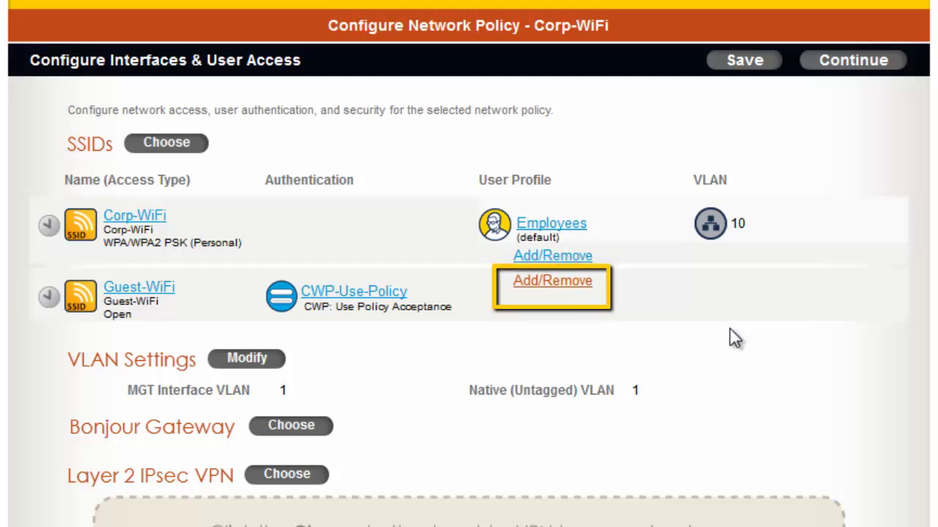
- From Guest-WiFi's Add/Remove user profiles, start a new user profile
click(563, 281)
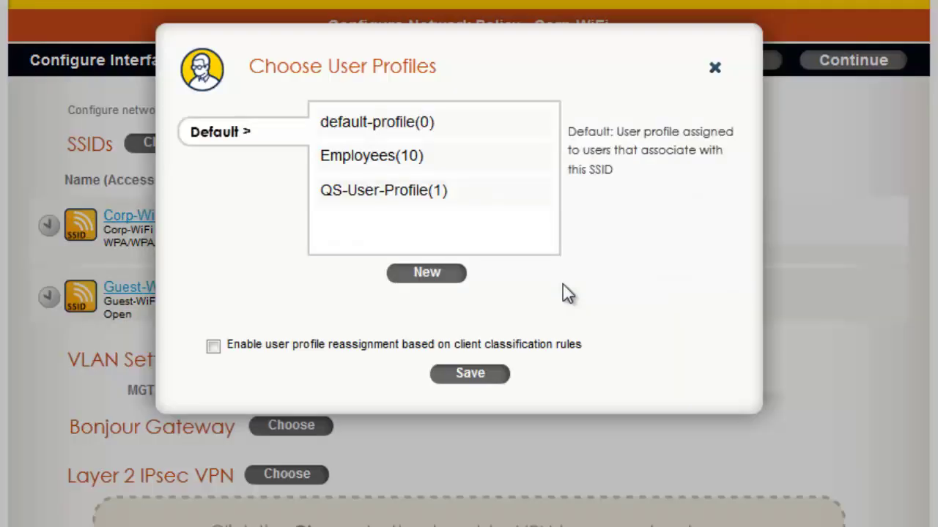
click(430, 278)
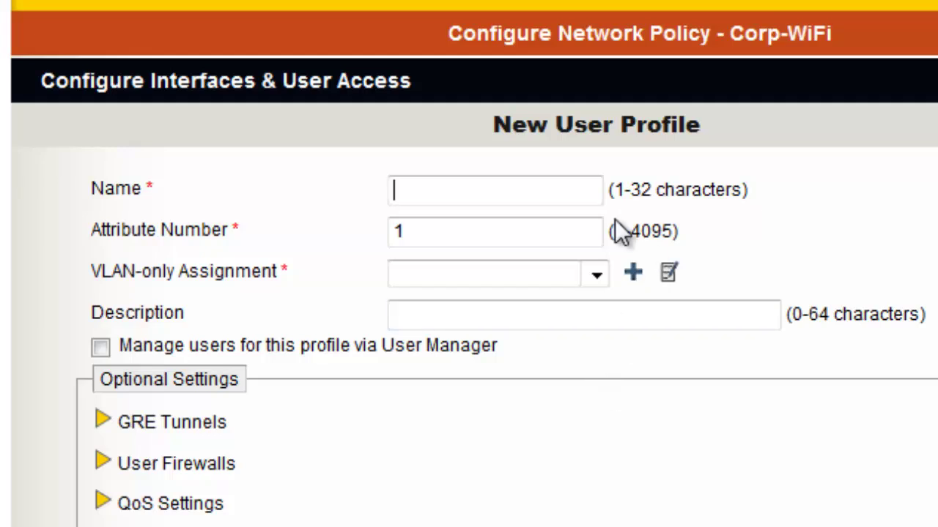
- Name the profile 'Guests' with Attribute Number 8 and VLAN-only Assignment 8
text(Guests)
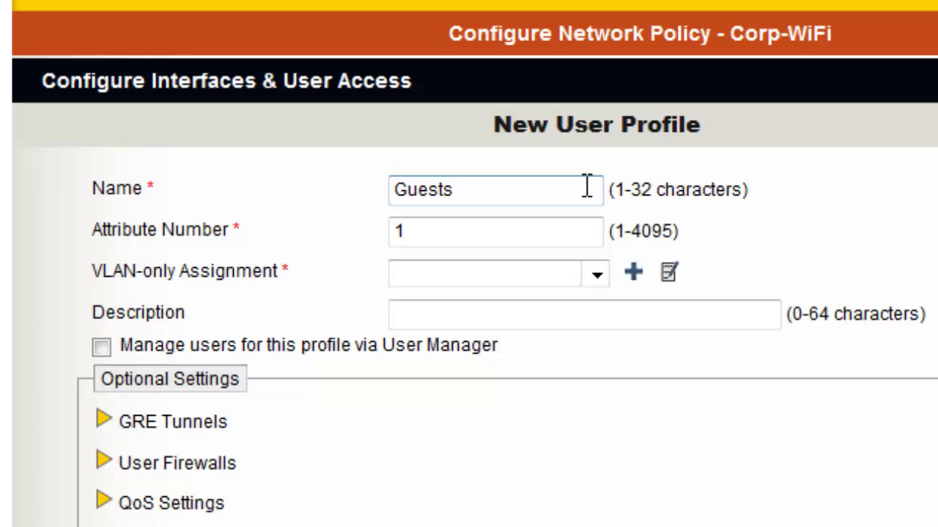
click(431, 236)
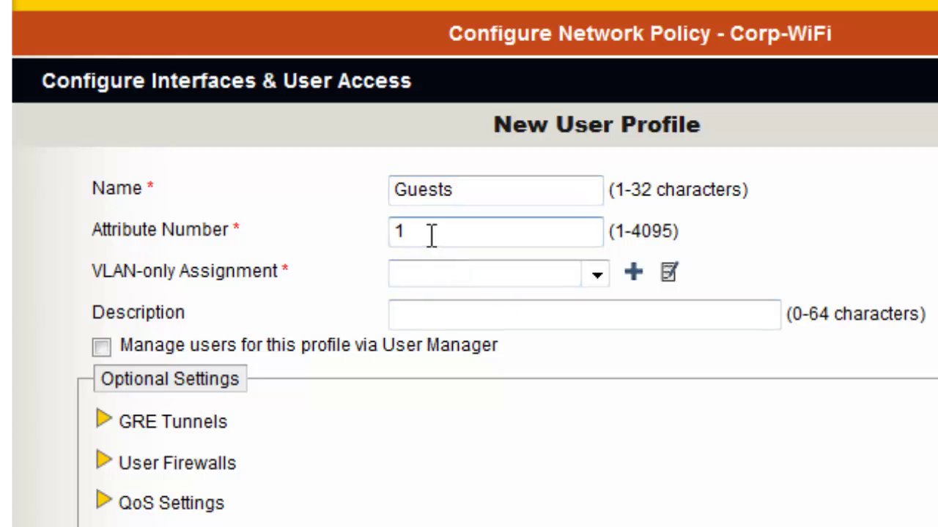
drag(432, 236, 342, 235)
text(8)
click(440, 275)
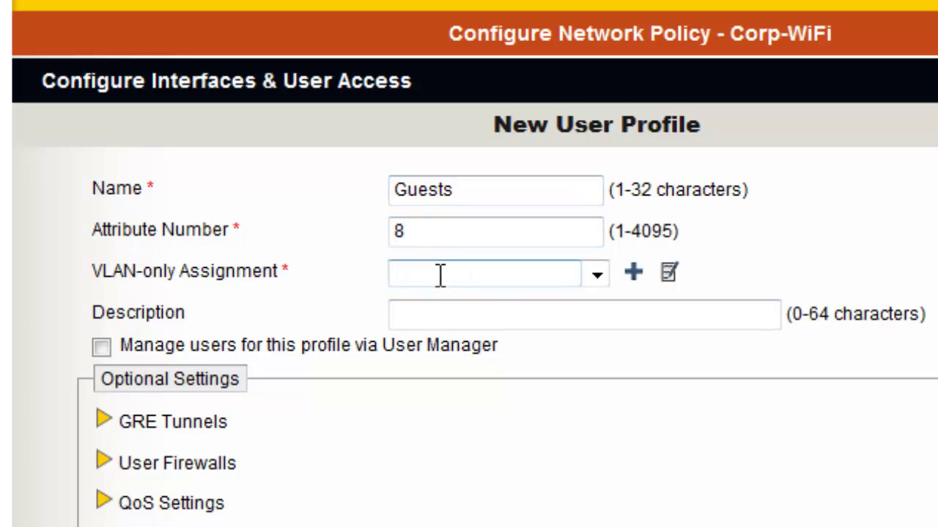
text(8)
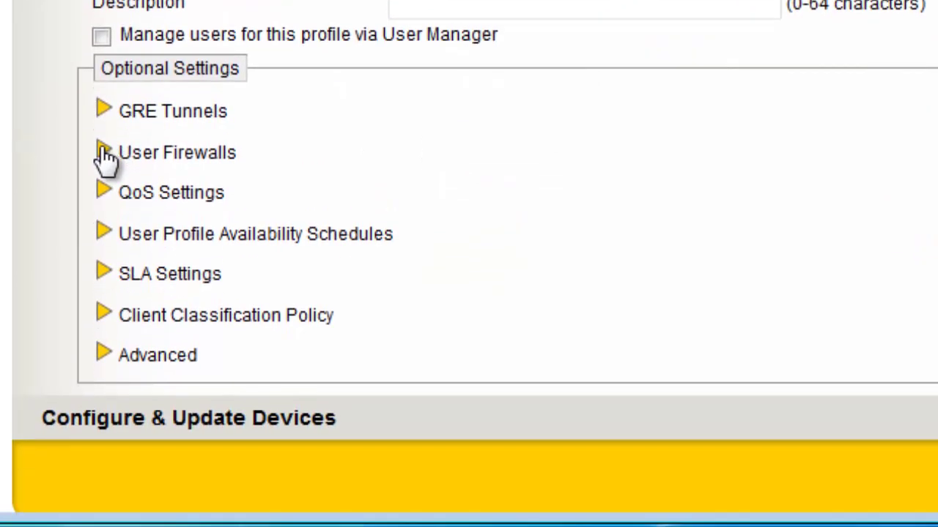
- Choose Guest-Internet-Access-Only as the Guests IP Firewall From-Access policy and open its rules
click(106, 463)
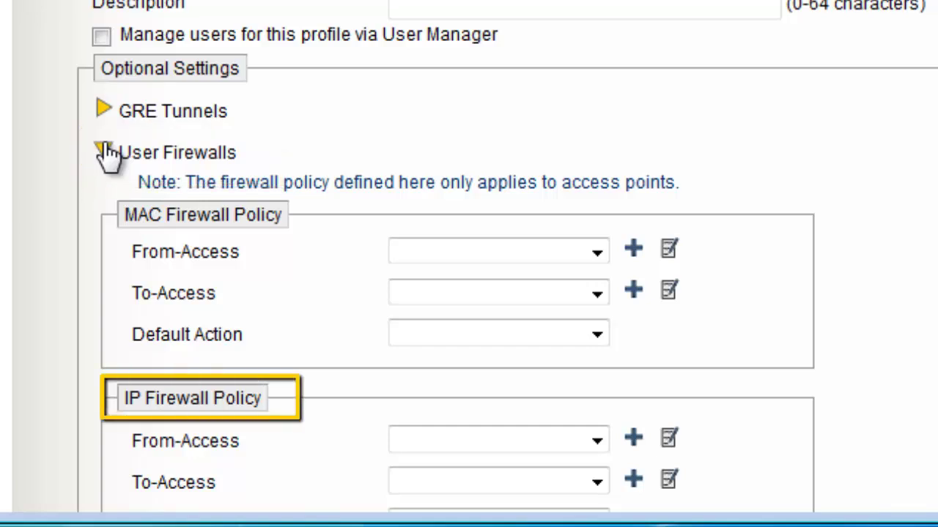
scroll(108, 154, down, 3)
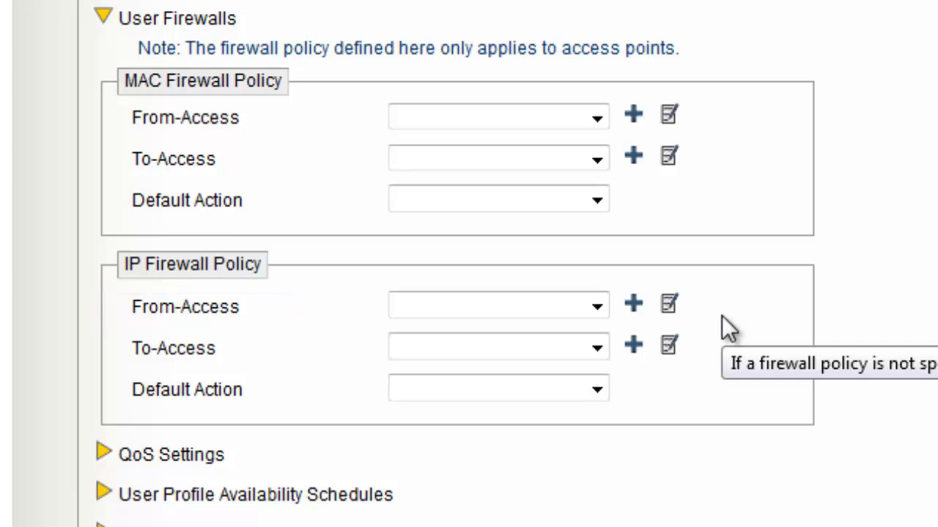
click(595, 306)
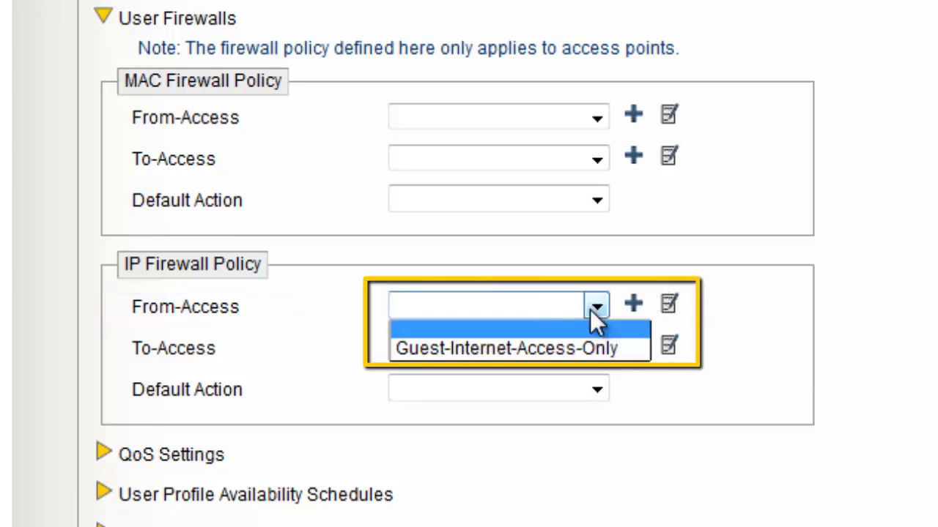
click(587, 342)
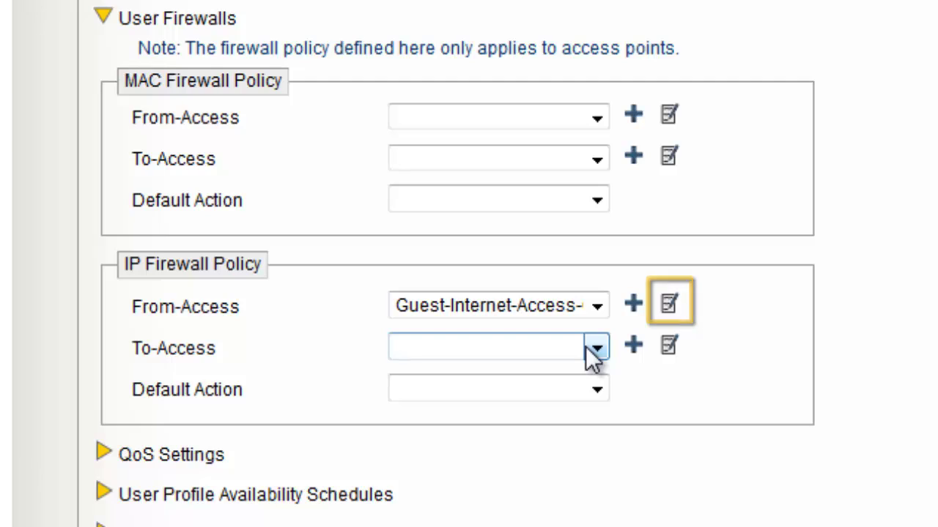
click(669, 306)
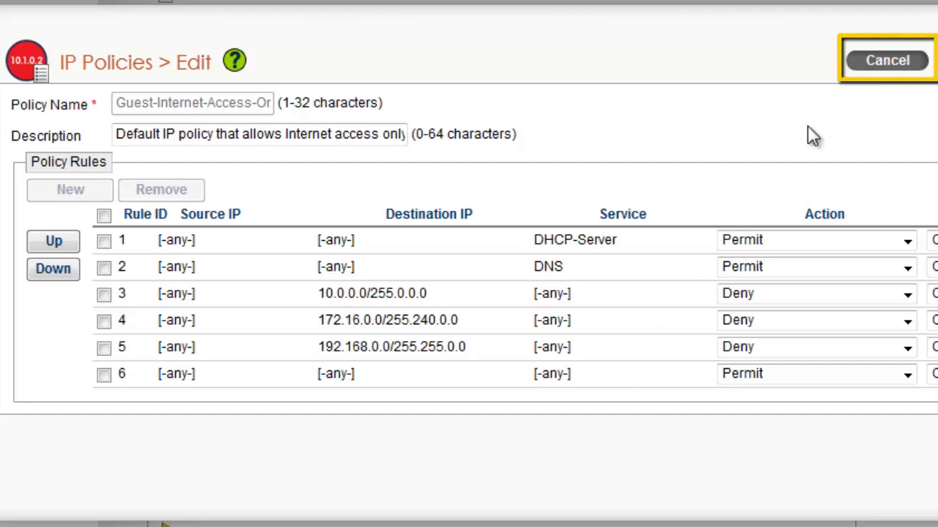
- Leave the IP policy unchanged, make the Guests firewall default action Deny, and save the profile
click(888, 62)
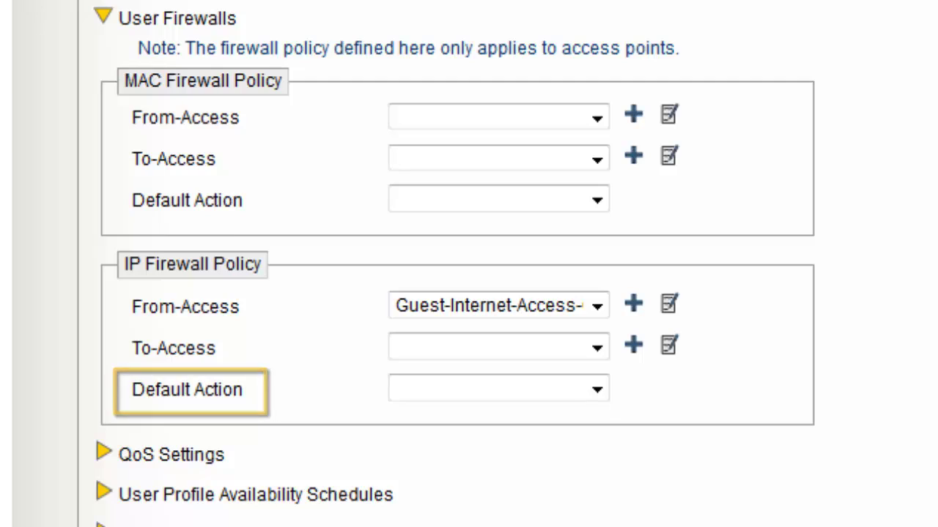
click(577, 397)
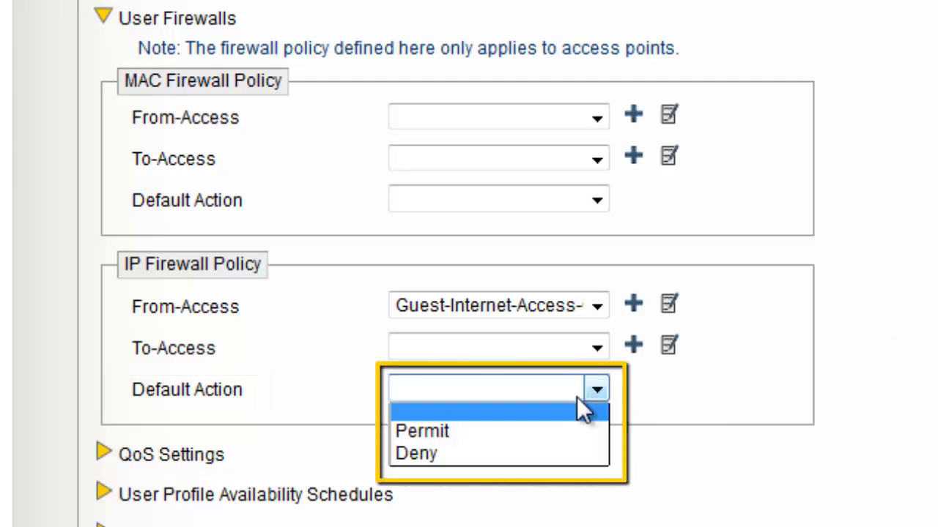
click(527, 455)
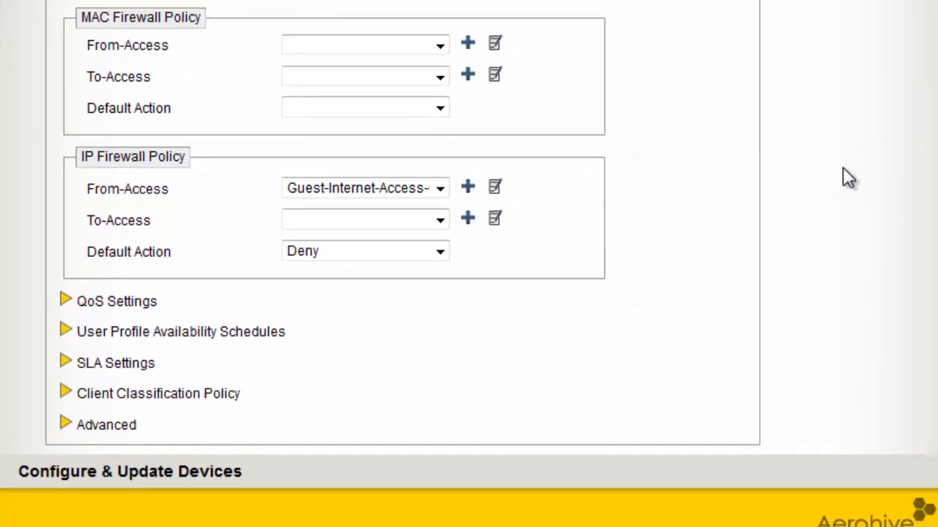
click(871, 19)
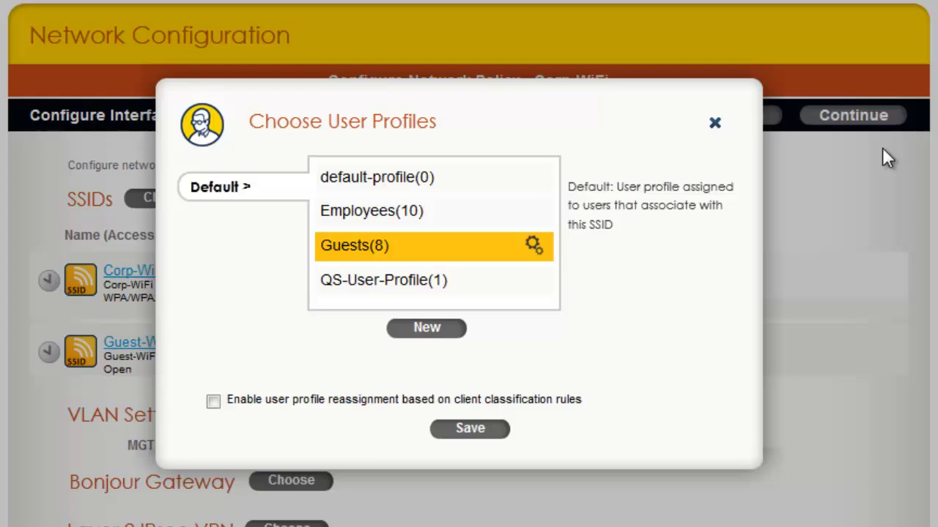
- Assign Guests(8) to Guest-WiFi and continue to Configure & Update Devices
click(485, 433)
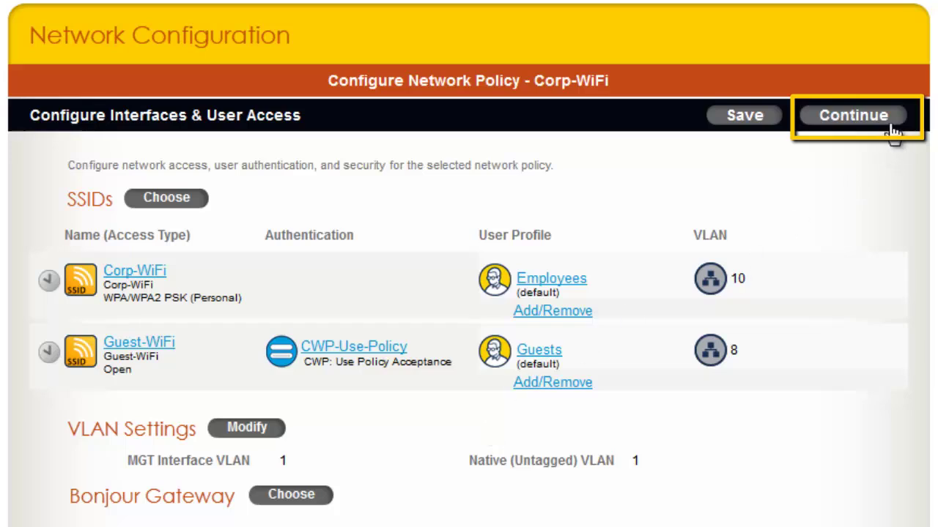
click(853, 115)
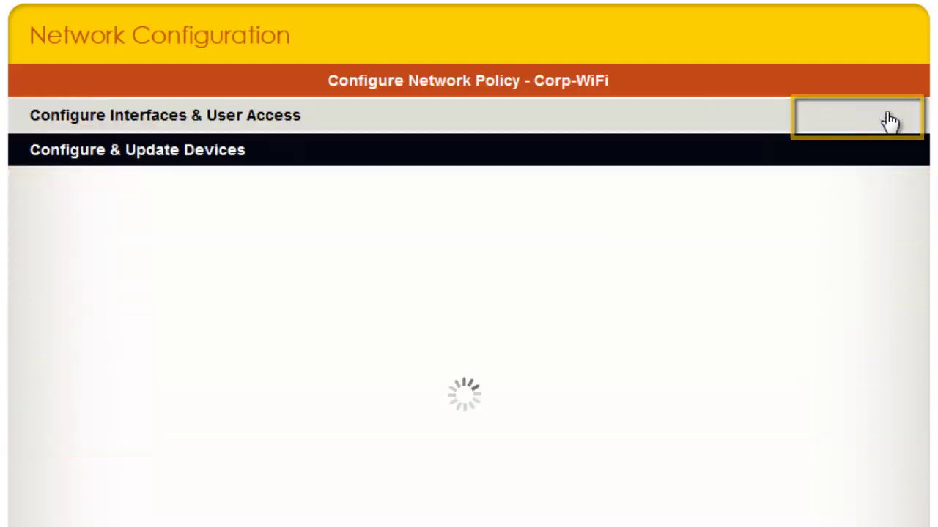